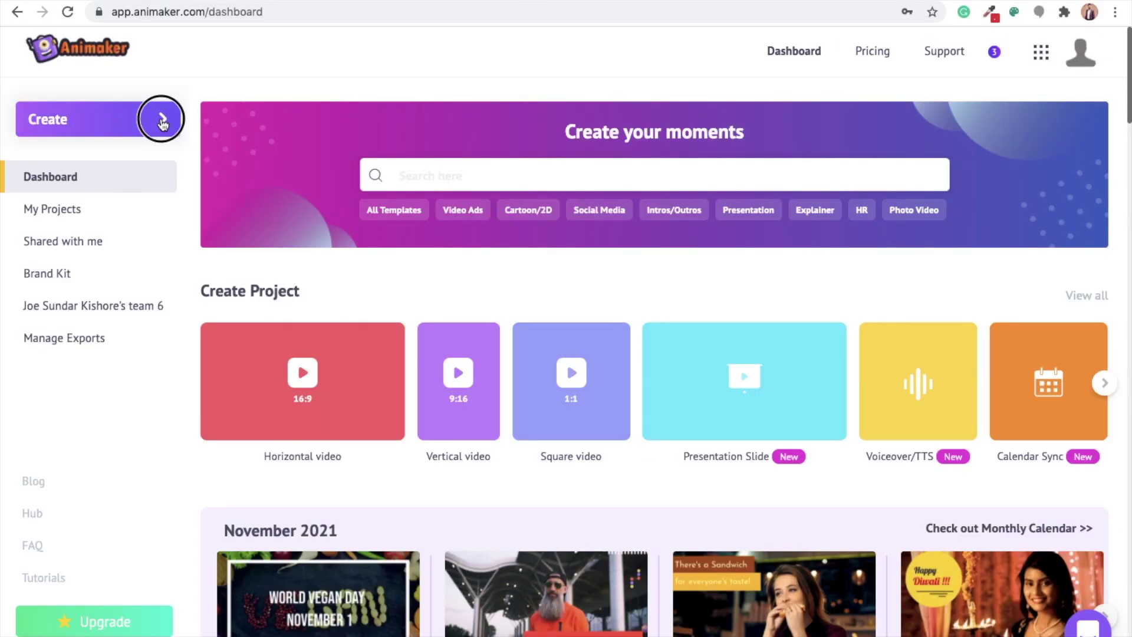
Start a new Blank Page video from the dashboard's Create > Create a video menu.
click(159, 121)
click(234, 127)
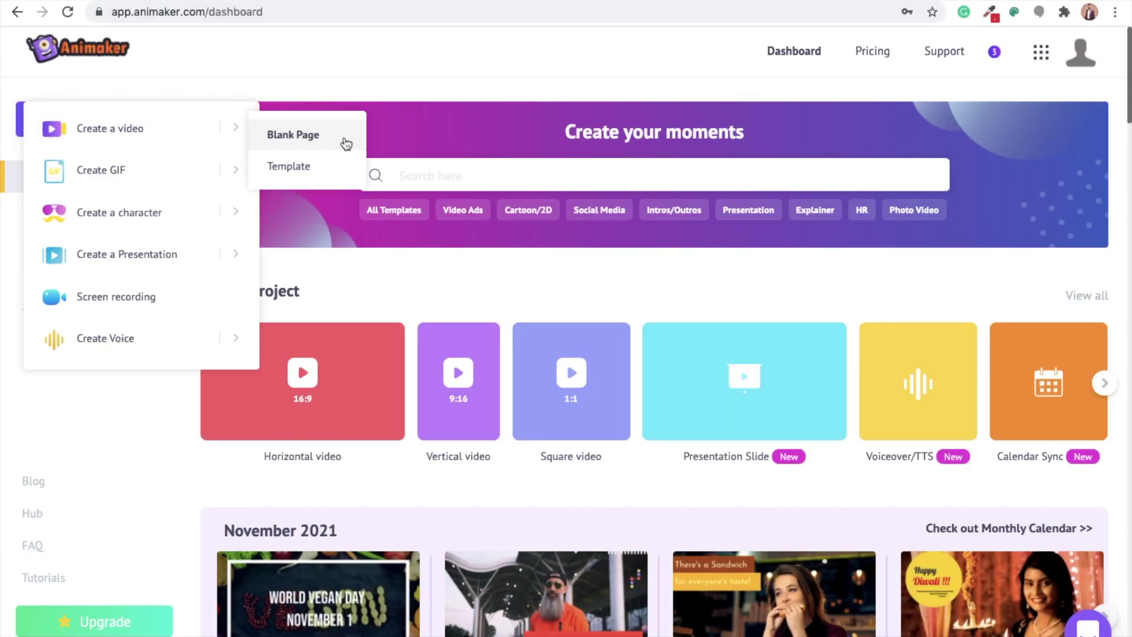
click(346, 144)
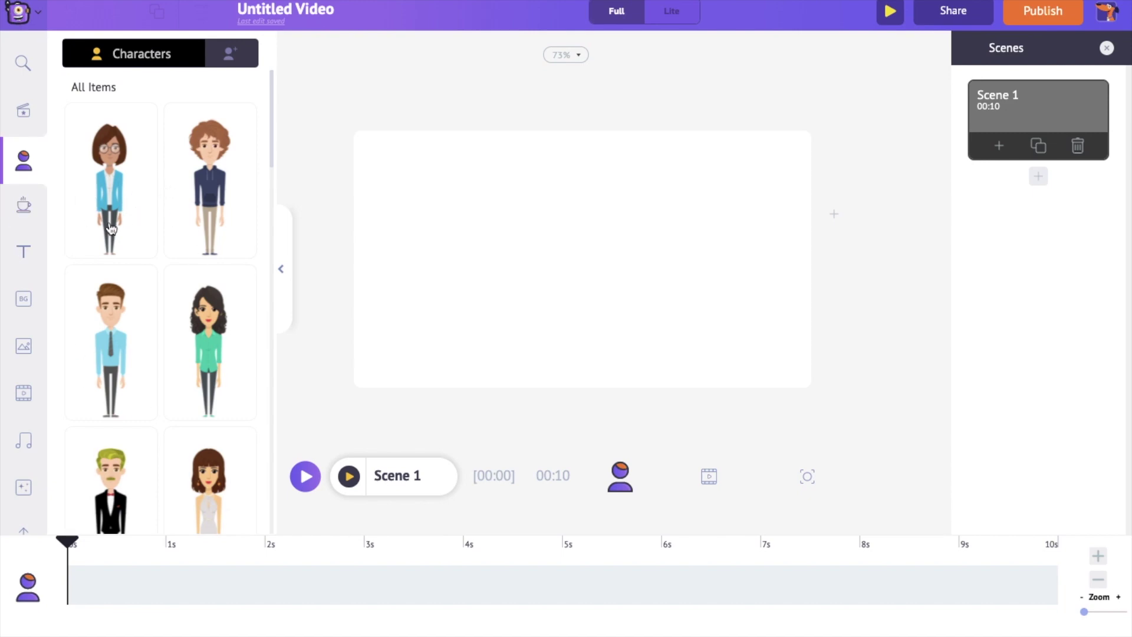
Upload 9GP17JPX9D0FML7K.mp4 into Scene 1, extending the scene to 24.2 seconds.
scroll(33, 436, down, 2)
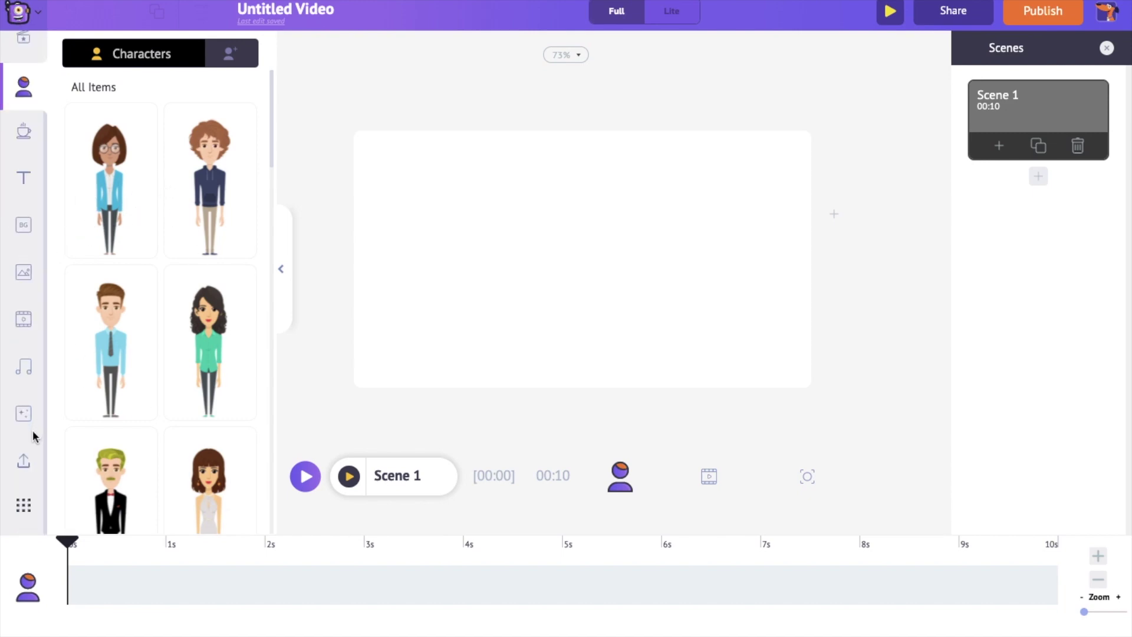
click(24, 466)
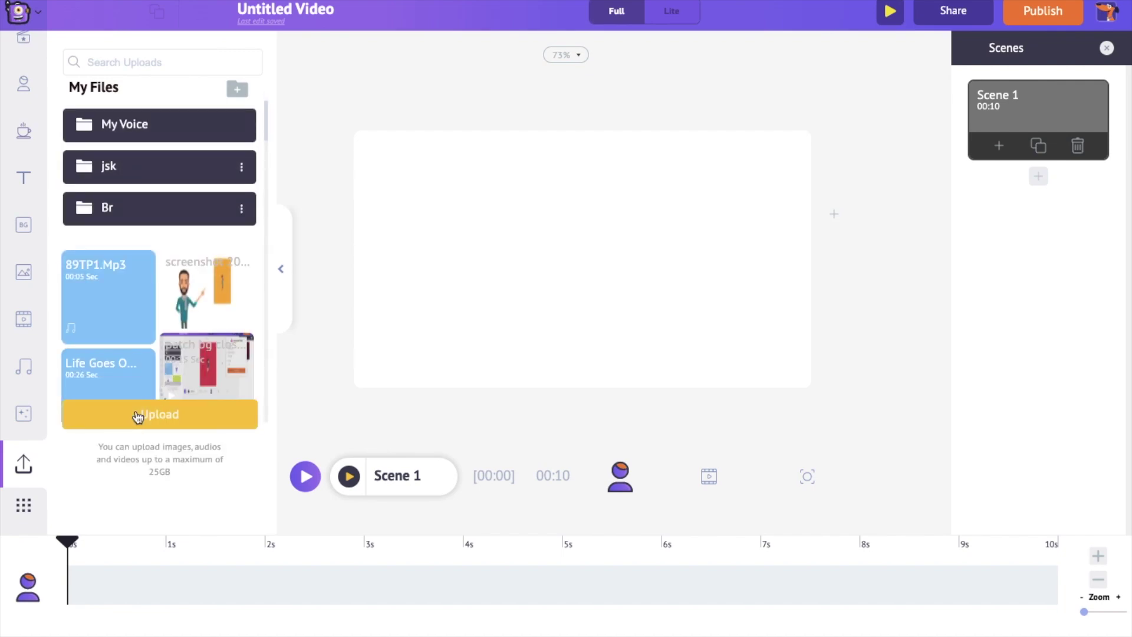
click(138, 416)
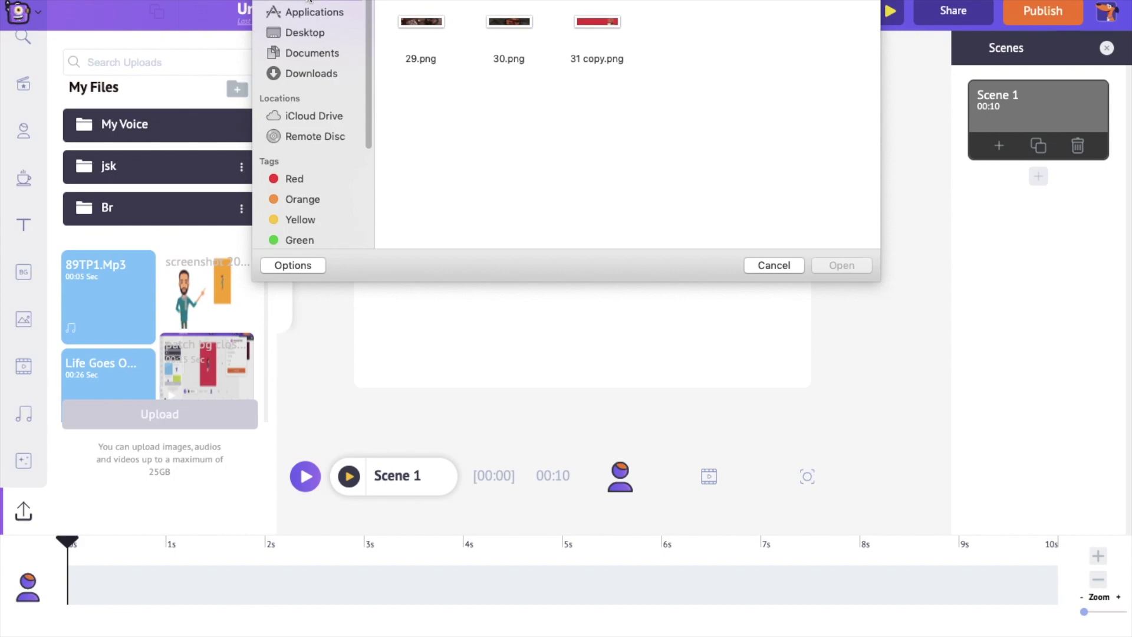
click(437, 38)
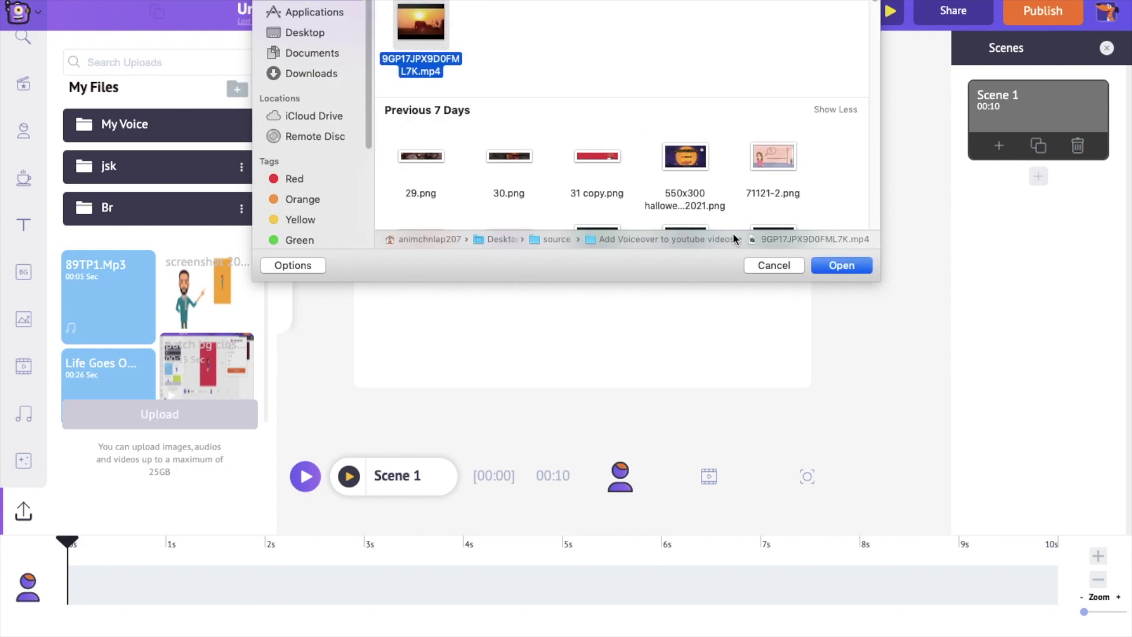
click(841, 269)
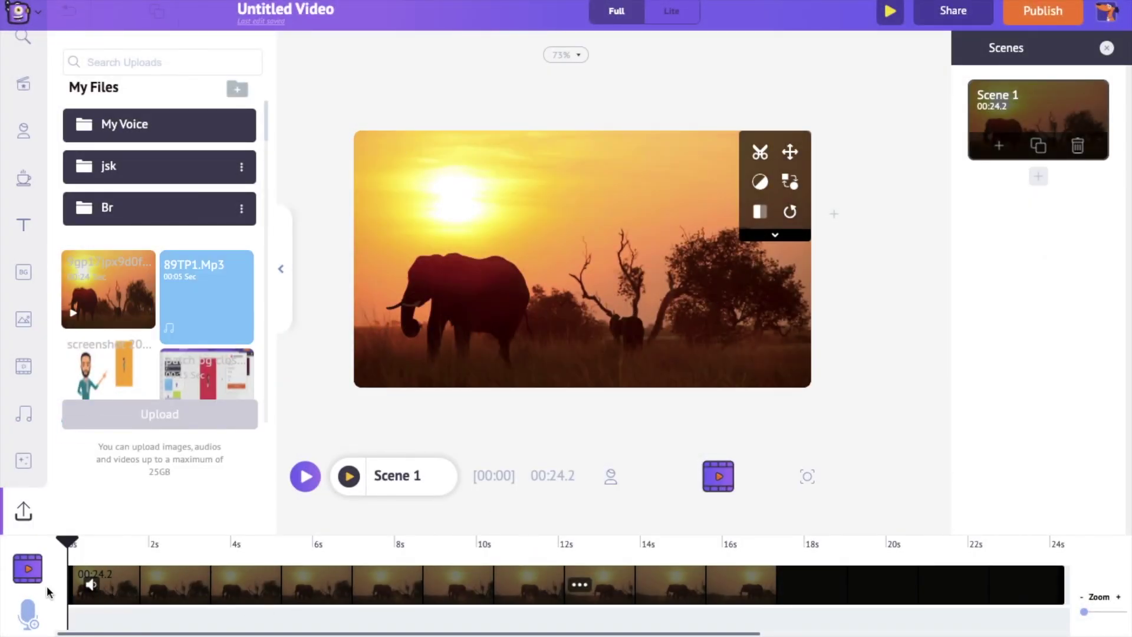
click(28, 612)
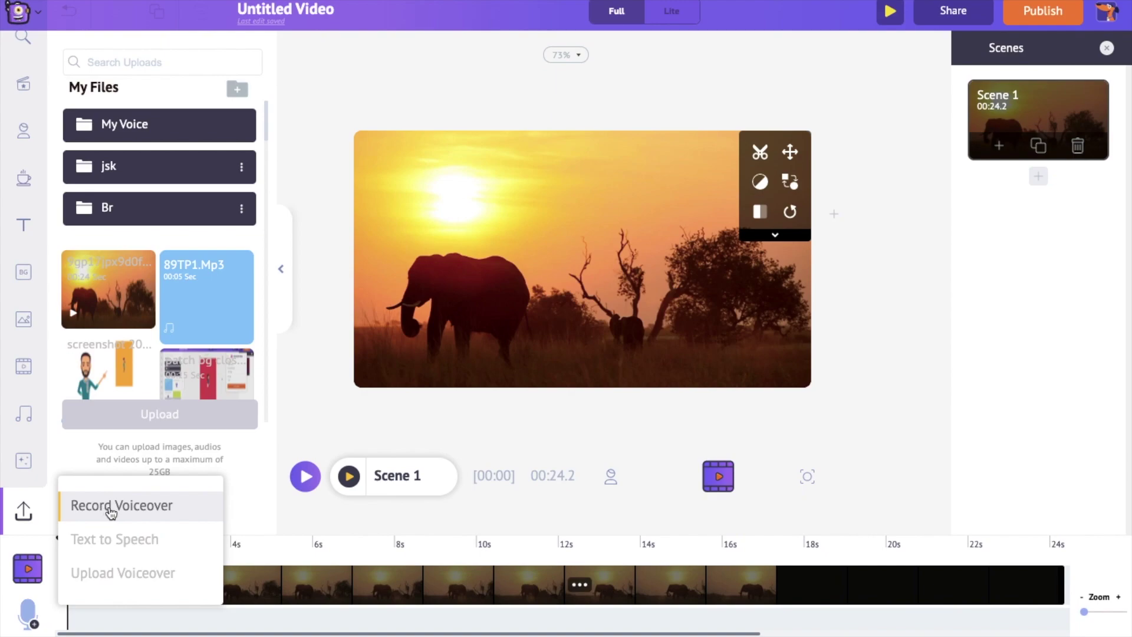
Record a short voiceover, preview it, and apply it as a track under Scene 1.
click(110, 512)
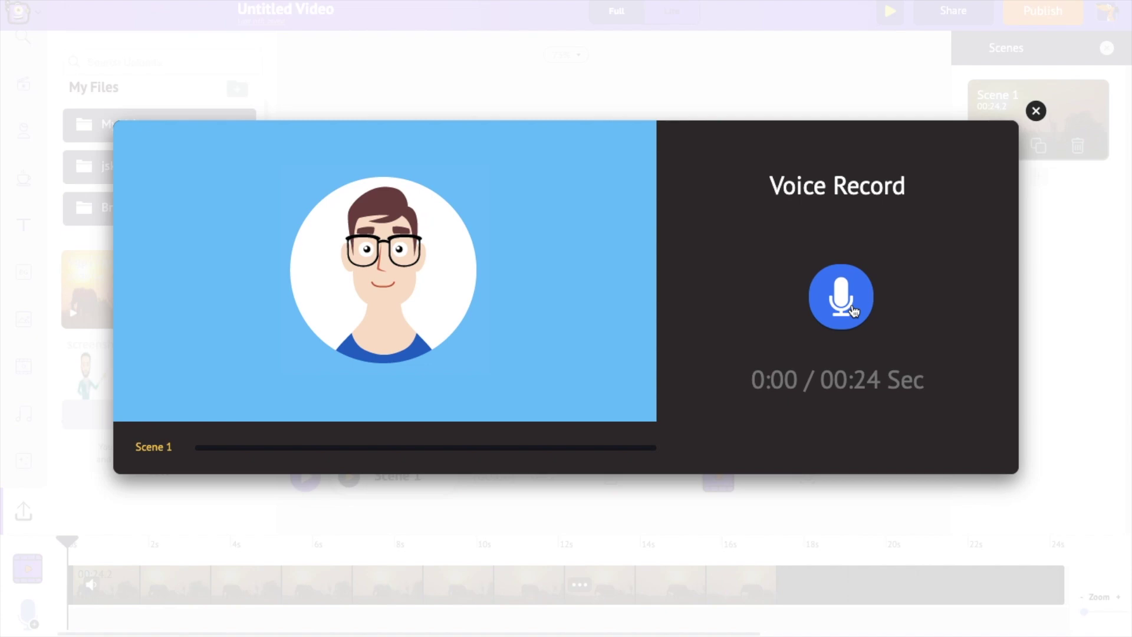
click(854, 311)
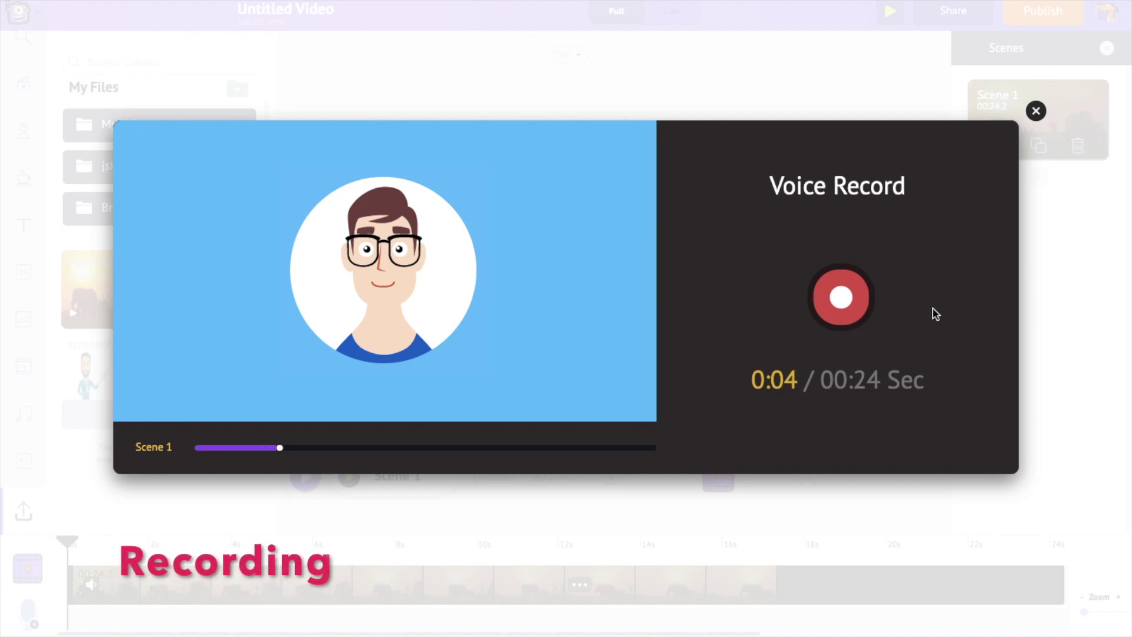
click(865, 310)
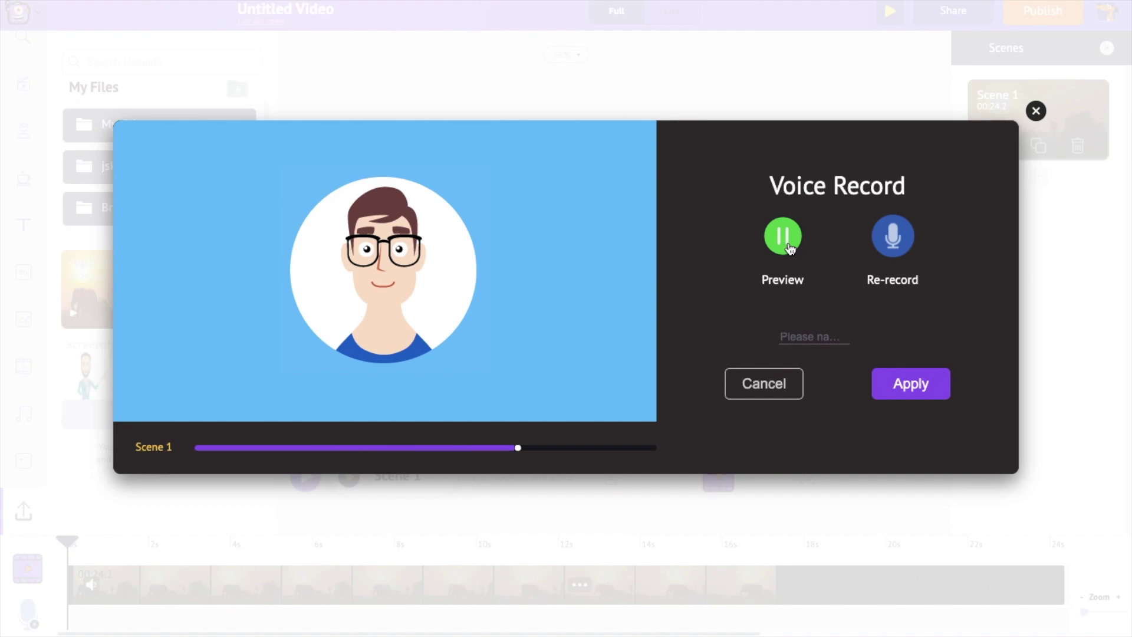
click(790, 248)
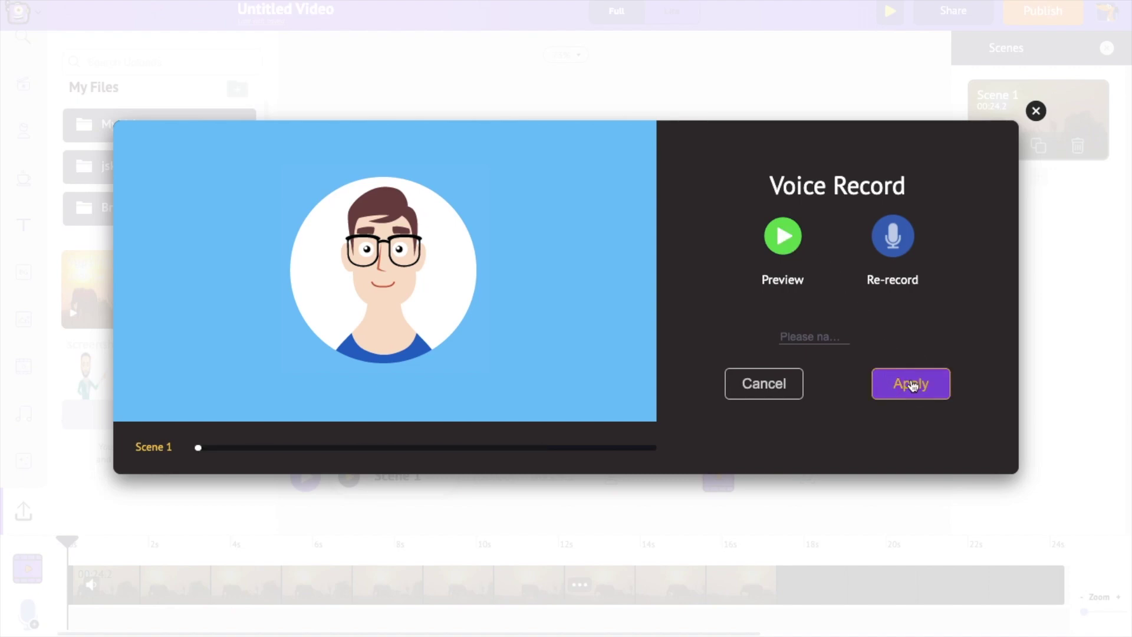
click(912, 384)
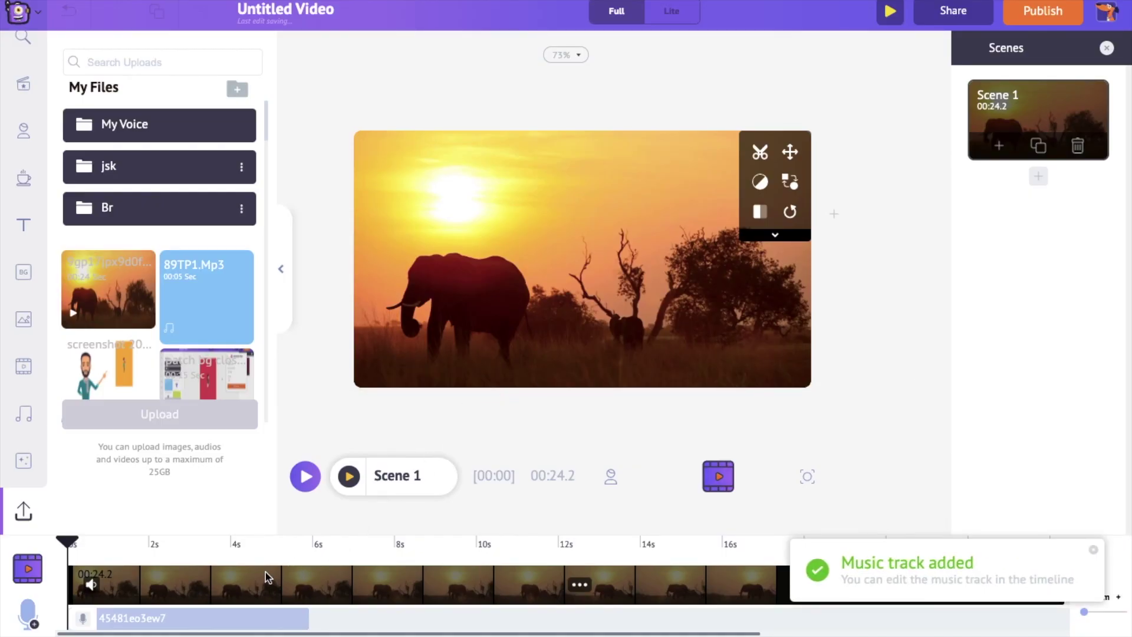
Select the recorded voice clip, play the scene to check it, then delete it.
click(241, 620)
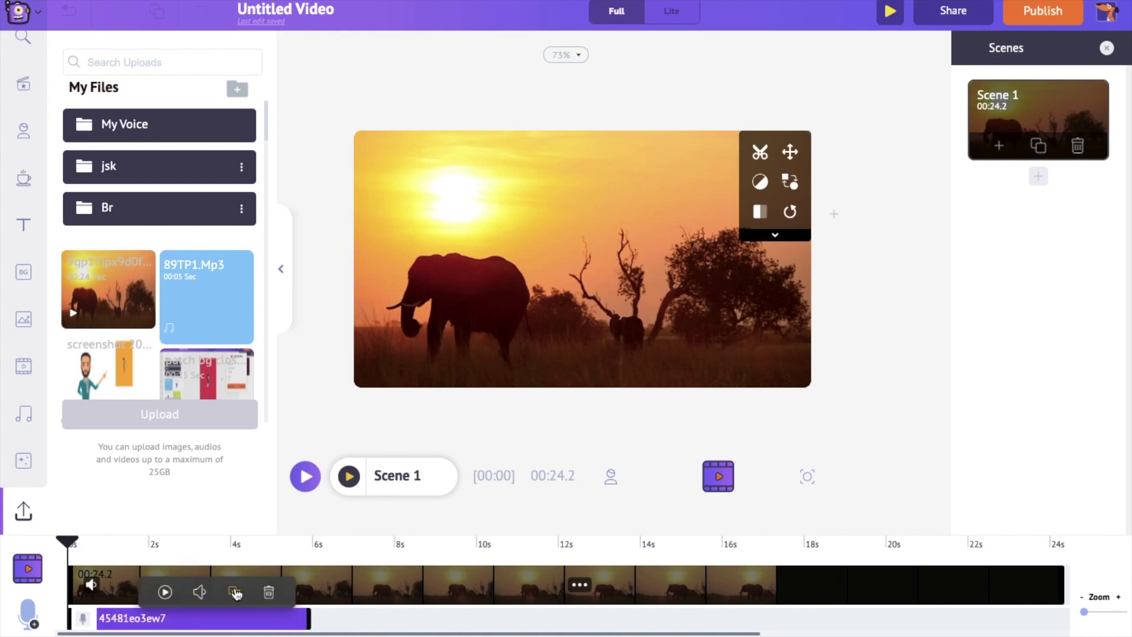
click(270, 592)
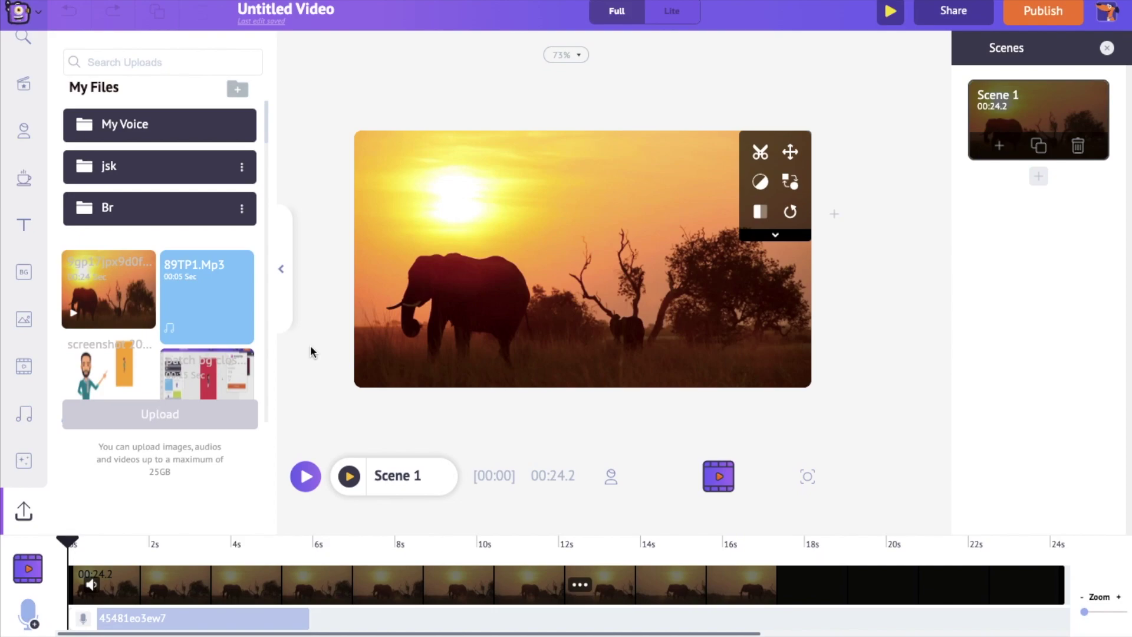
click(350, 476)
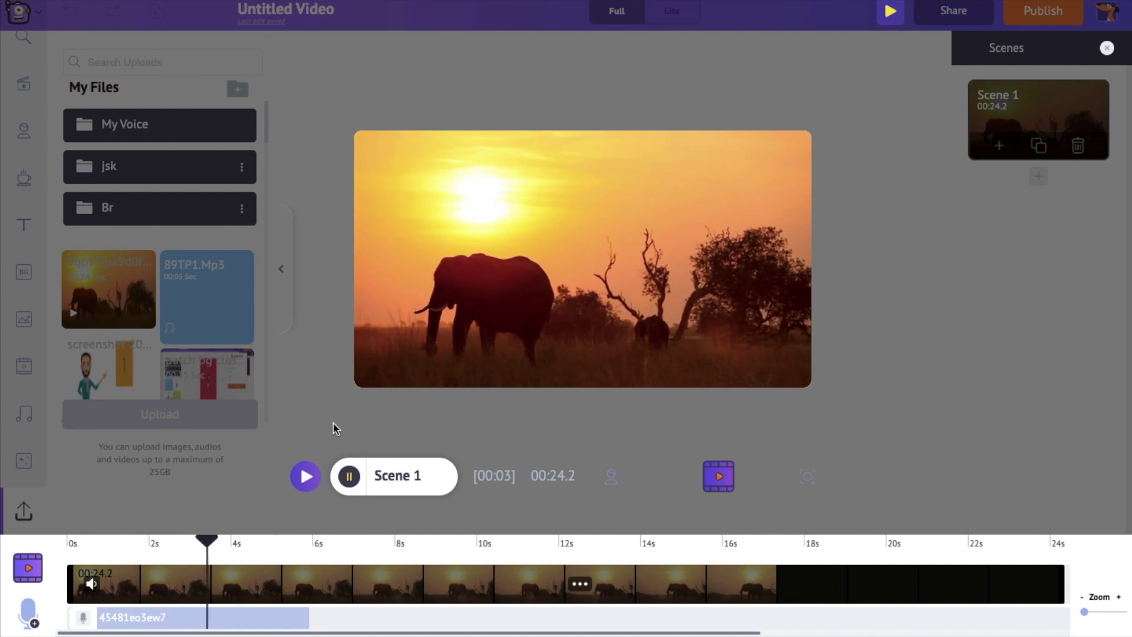
click(350, 479)
click(270, 593)
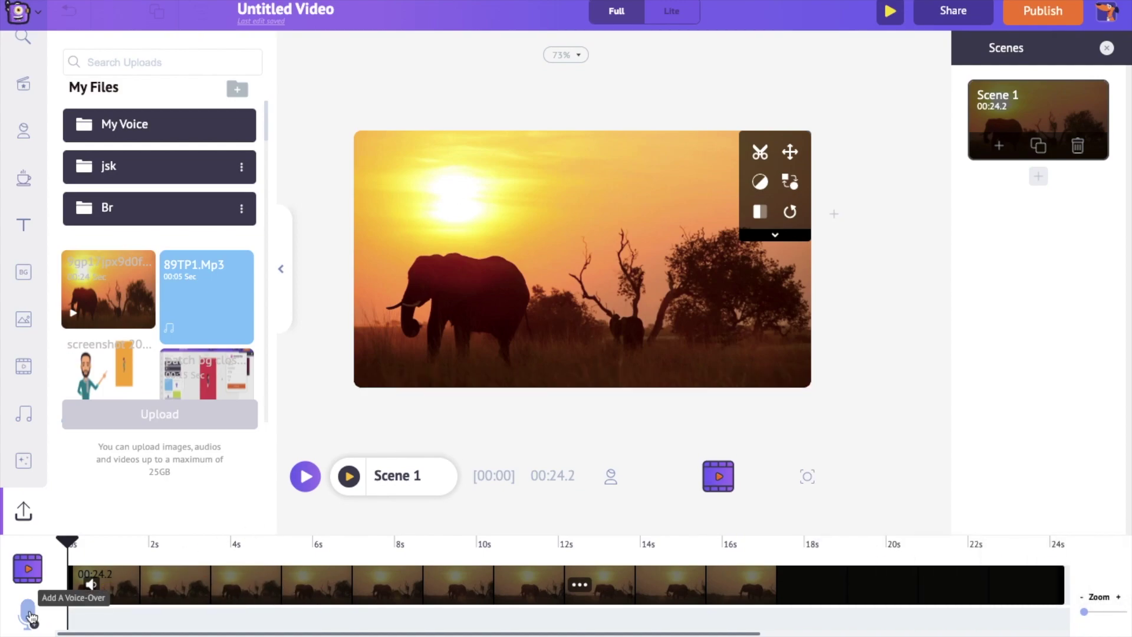
Start a text-to-speech voiceover with the sentence 'It is another beautiful day in Africa where the elephants…'.
click(31, 616)
click(144, 538)
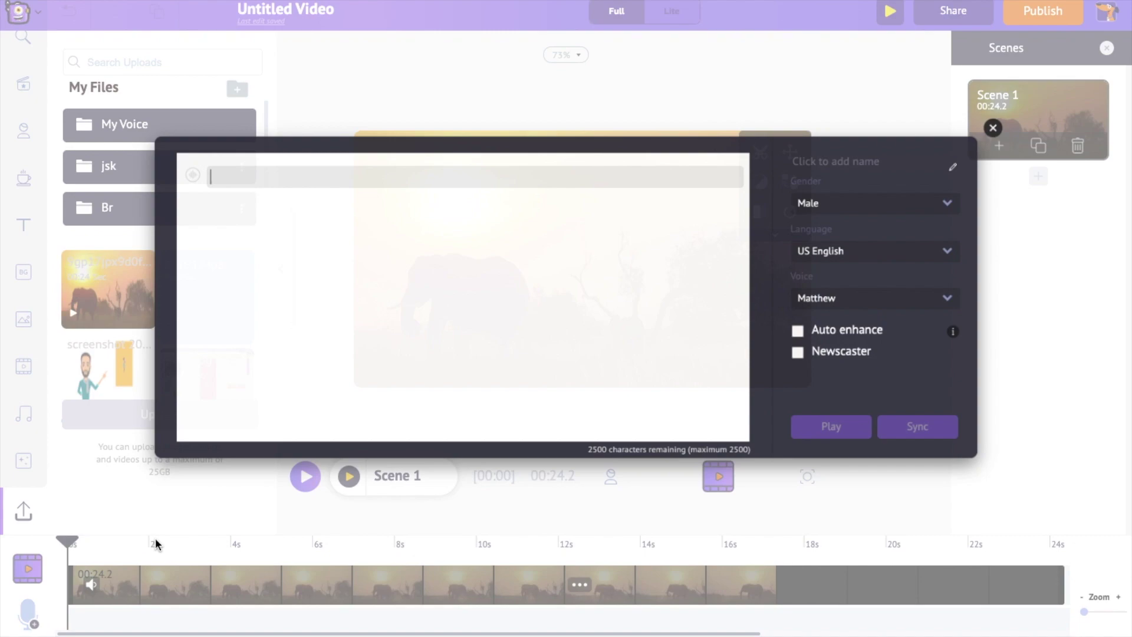
text(It is another bea)
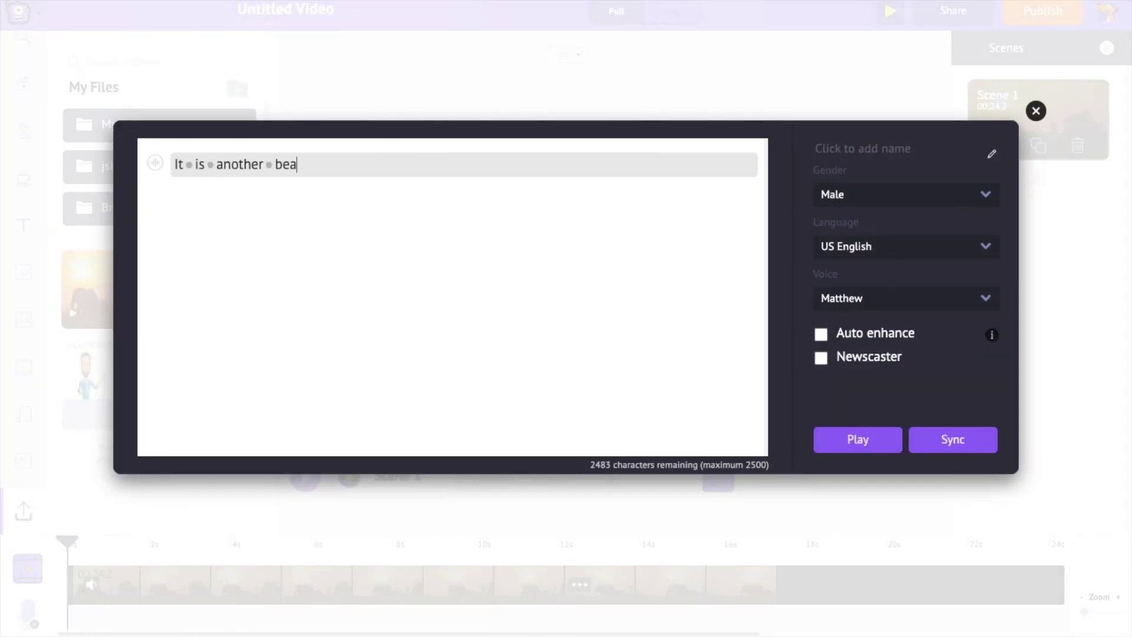
text(utiful day in Africa where the elephants c)
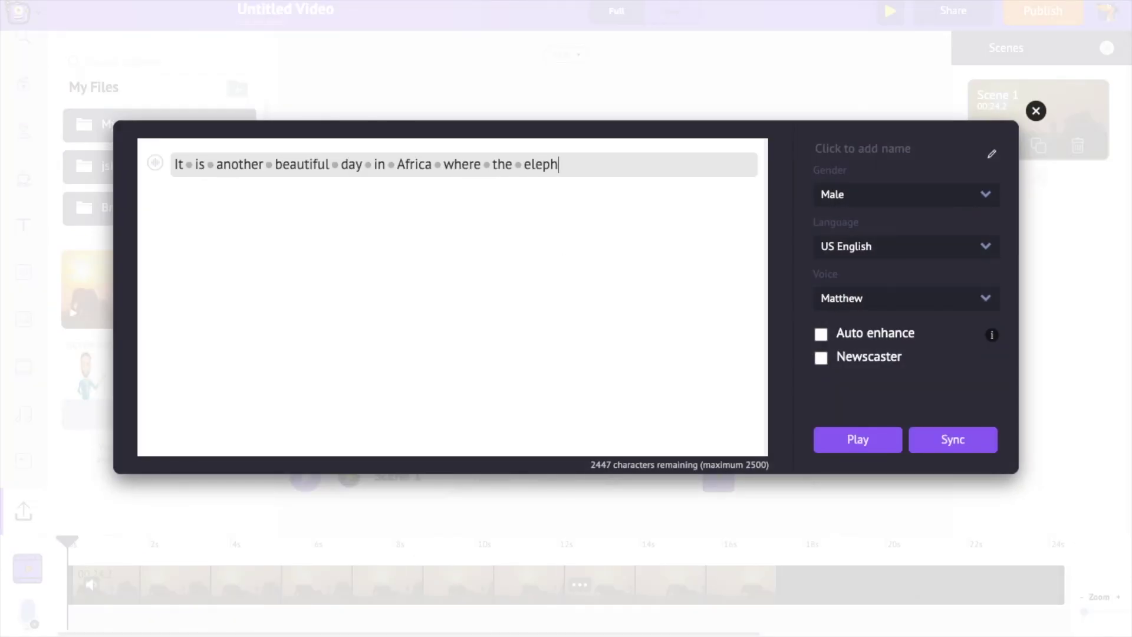
text(ontinue their journey.)
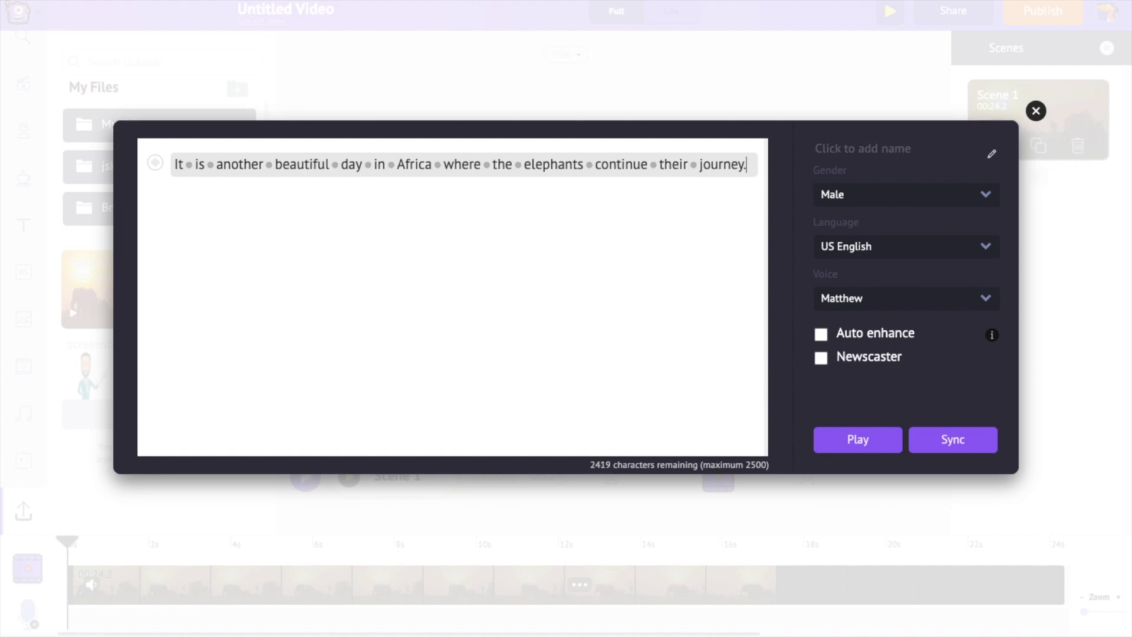
Keep a Male, US English, Matthew voice and preview the spoken sentence.
click(862, 197)
click(984, 201)
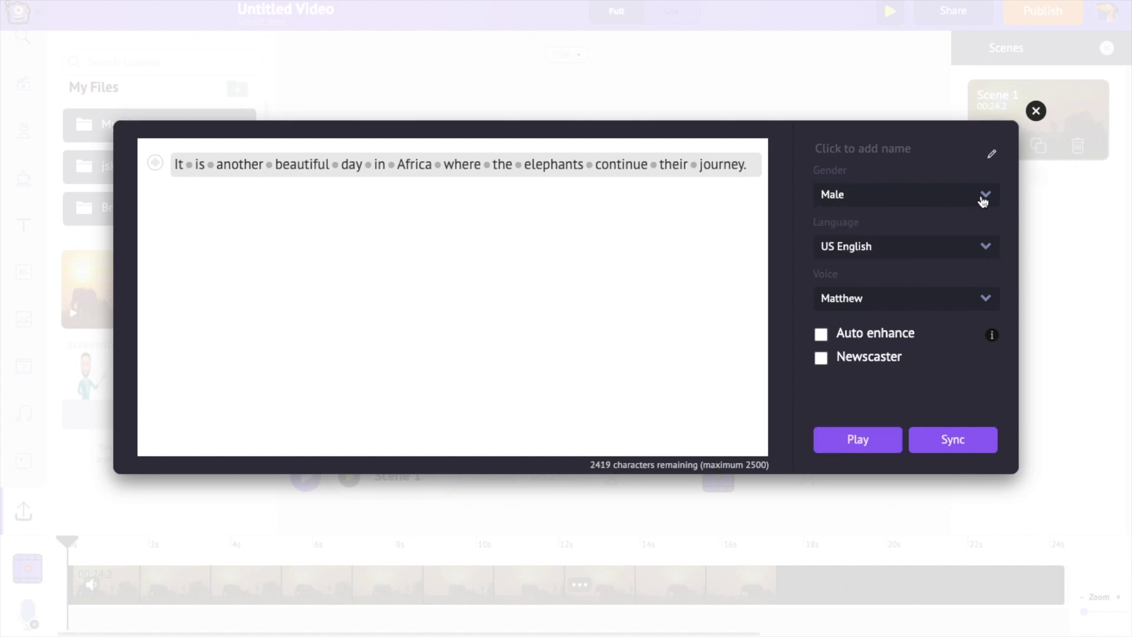
click(955, 246)
click(955, 246)
click(951, 303)
click(952, 306)
click(864, 441)
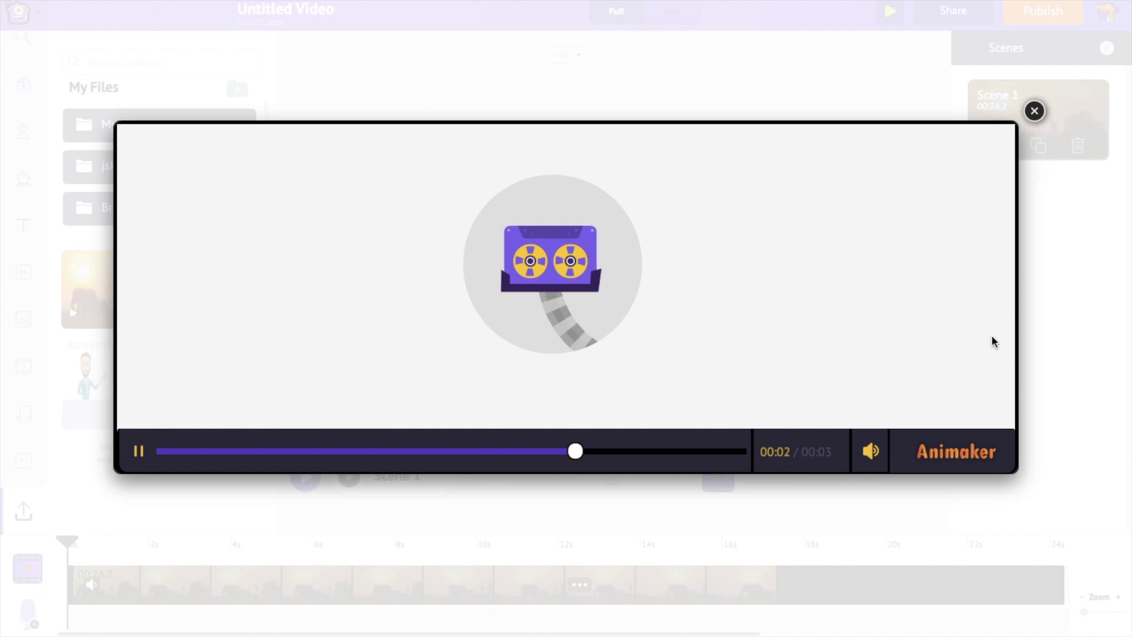
click(1036, 111)
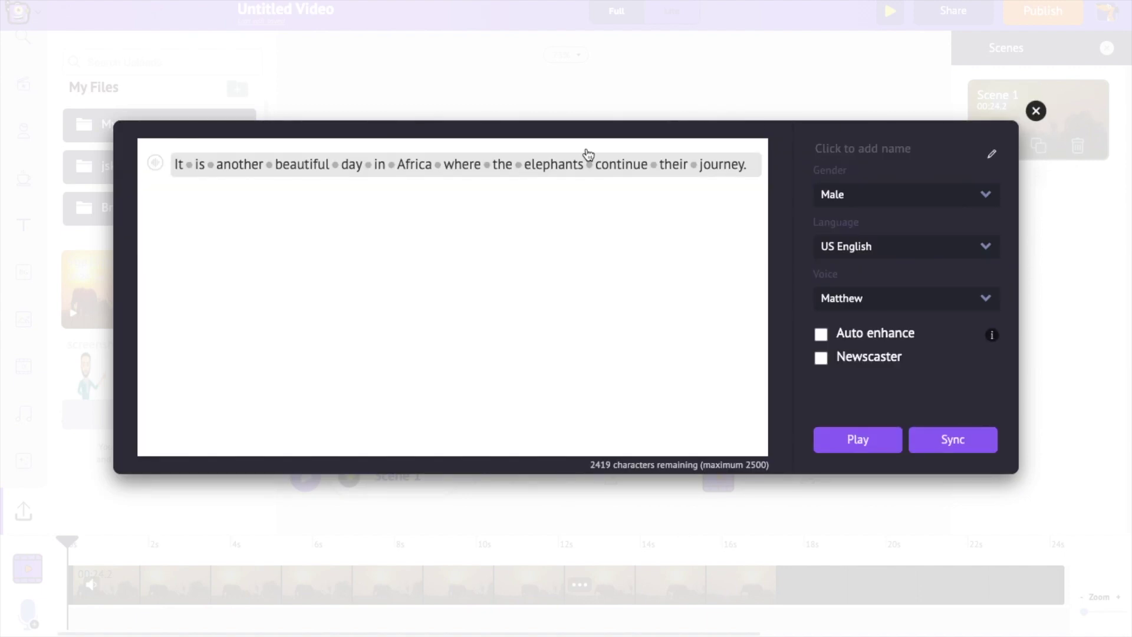
Speed up the narration and add a high-volume breath after 'Africa', then preview it.
click(155, 163)
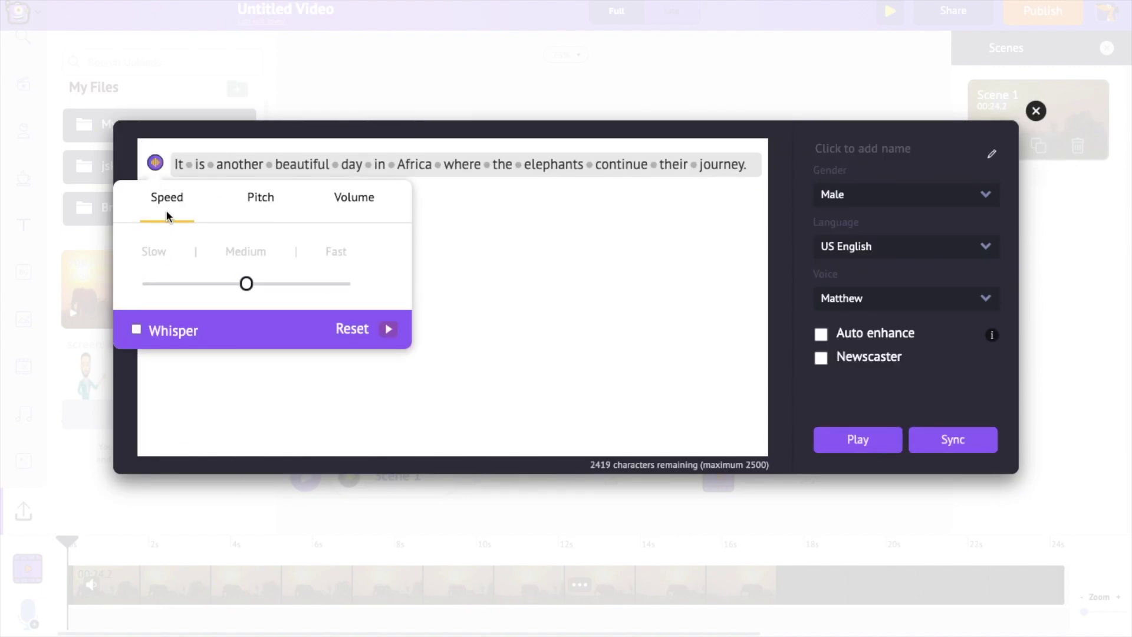
drag(266, 287, 295, 284)
click(508, 263)
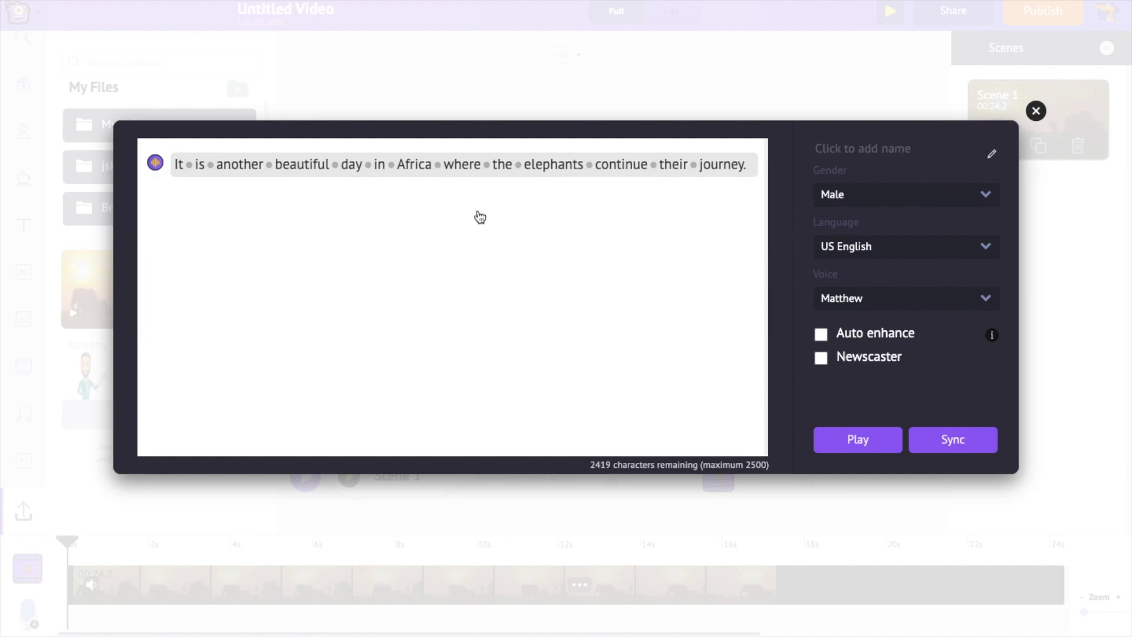
click(438, 165)
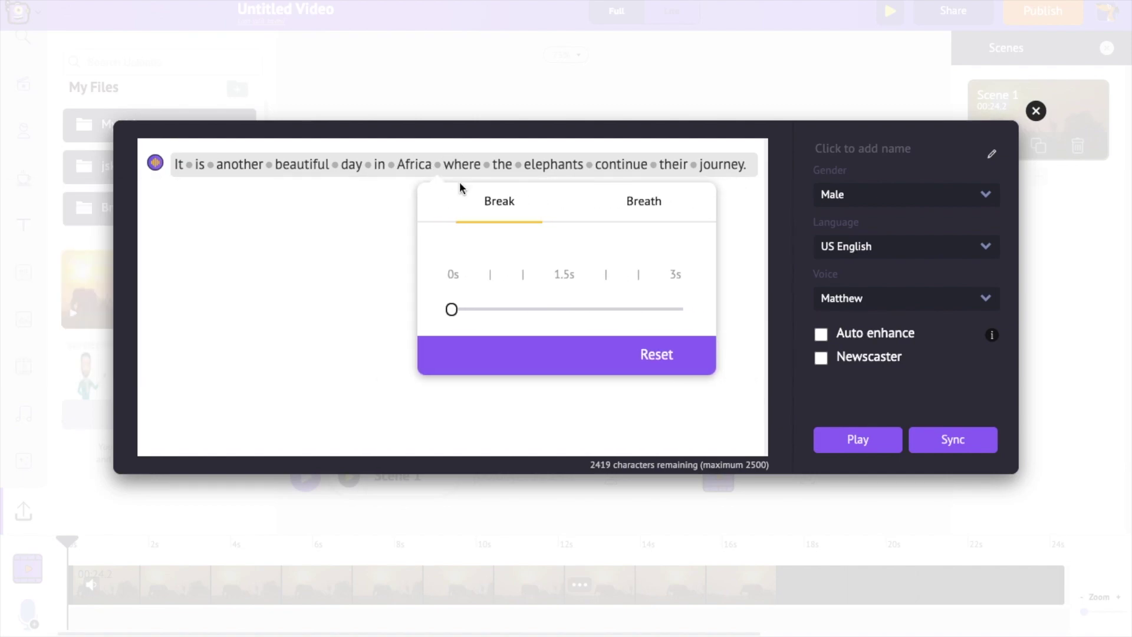
click(630, 204)
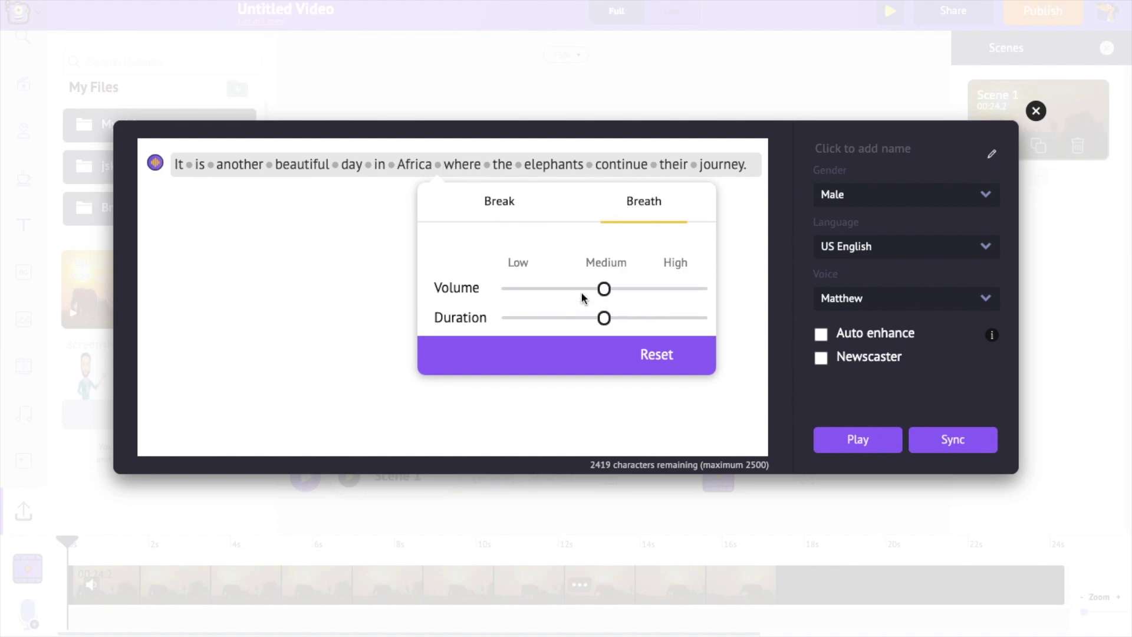
click(681, 292)
click(758, 357)
click(834, 437)
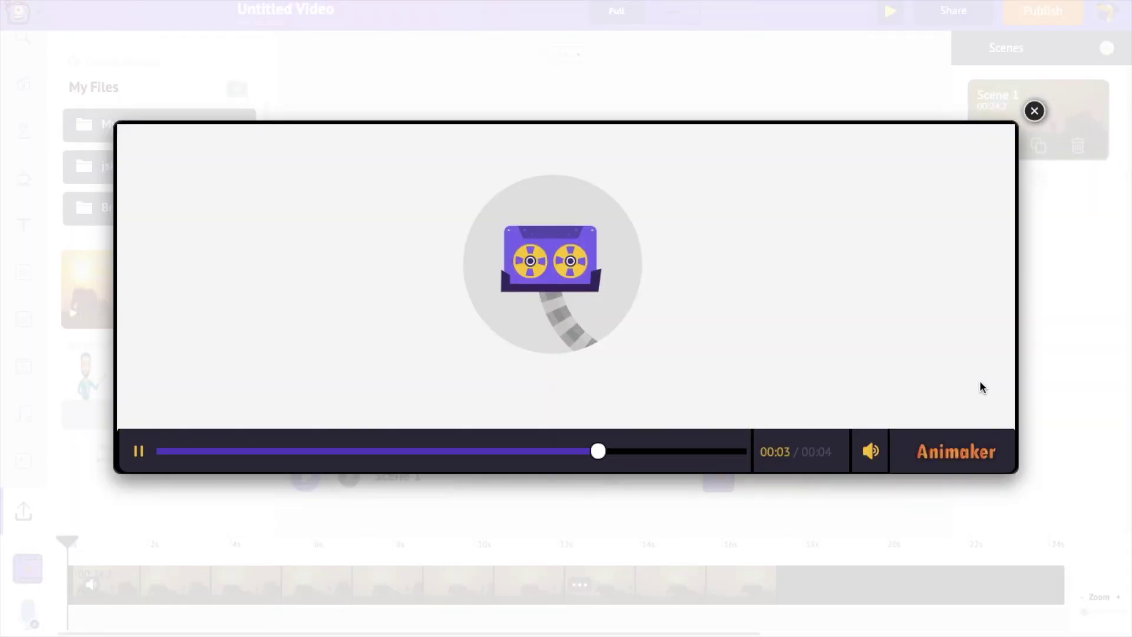
click(1036, 113)
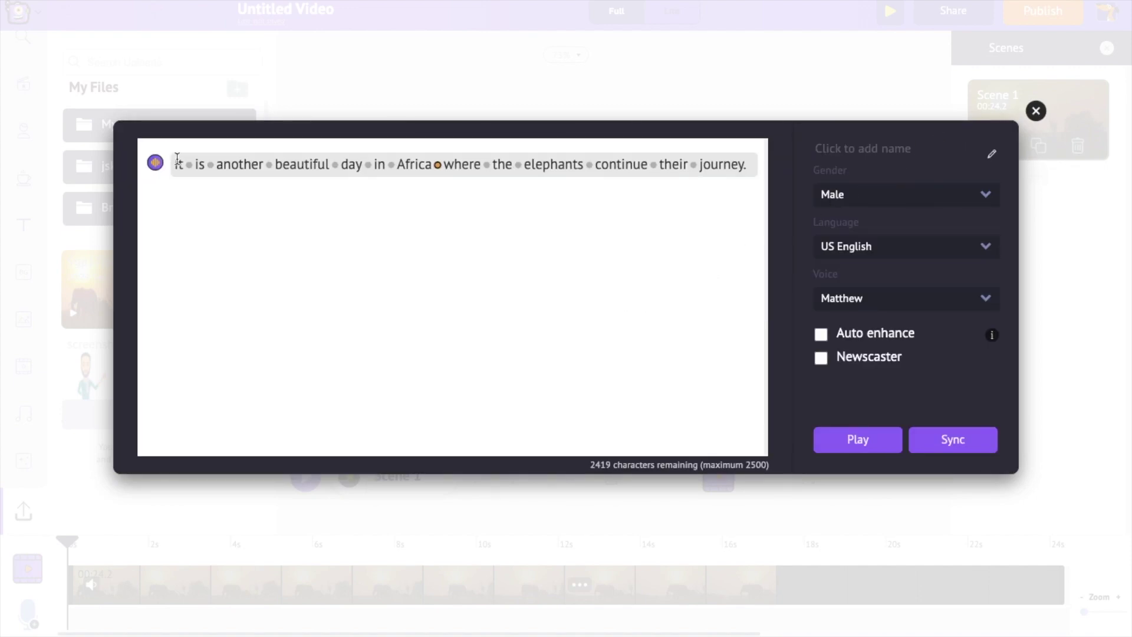
Reset the speed and breath, enable Auto enhance, preview, and sync the narration into Scene 1.
click(158, 163)
click(346, 342)
click(437, 165)
click(642, 353)
click(821, 335)
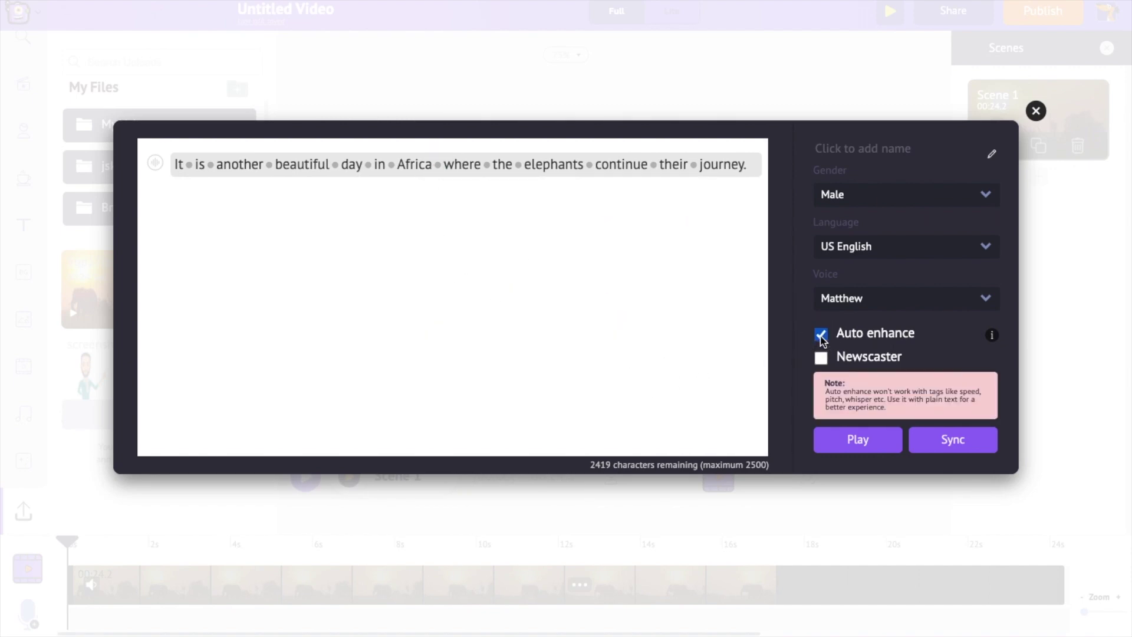
click(858, 440)
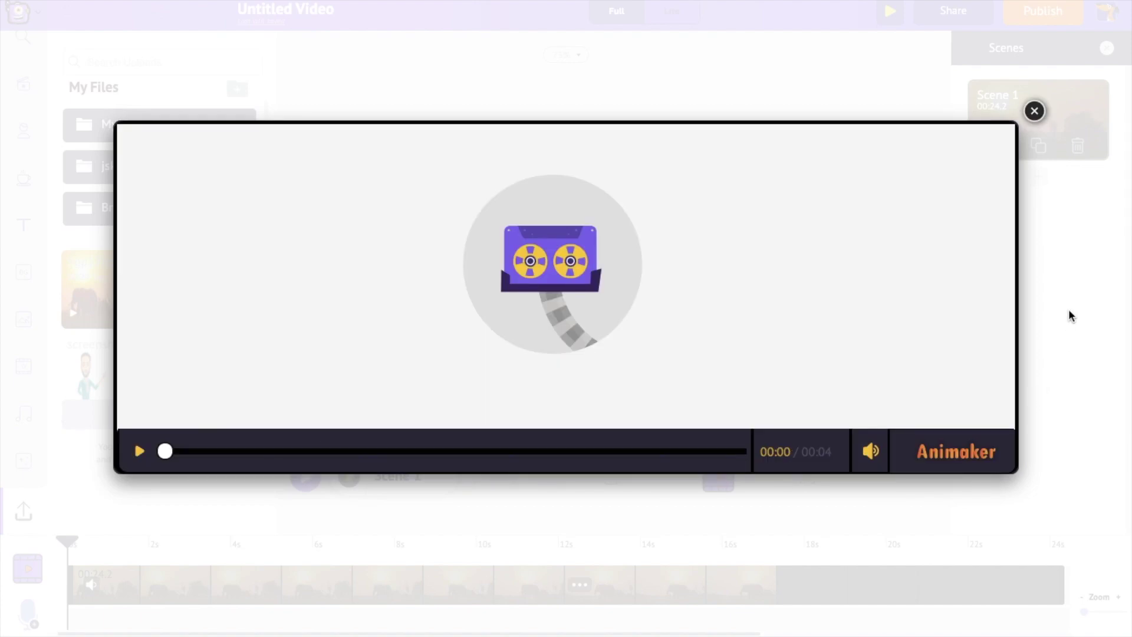
click(1035, 112)
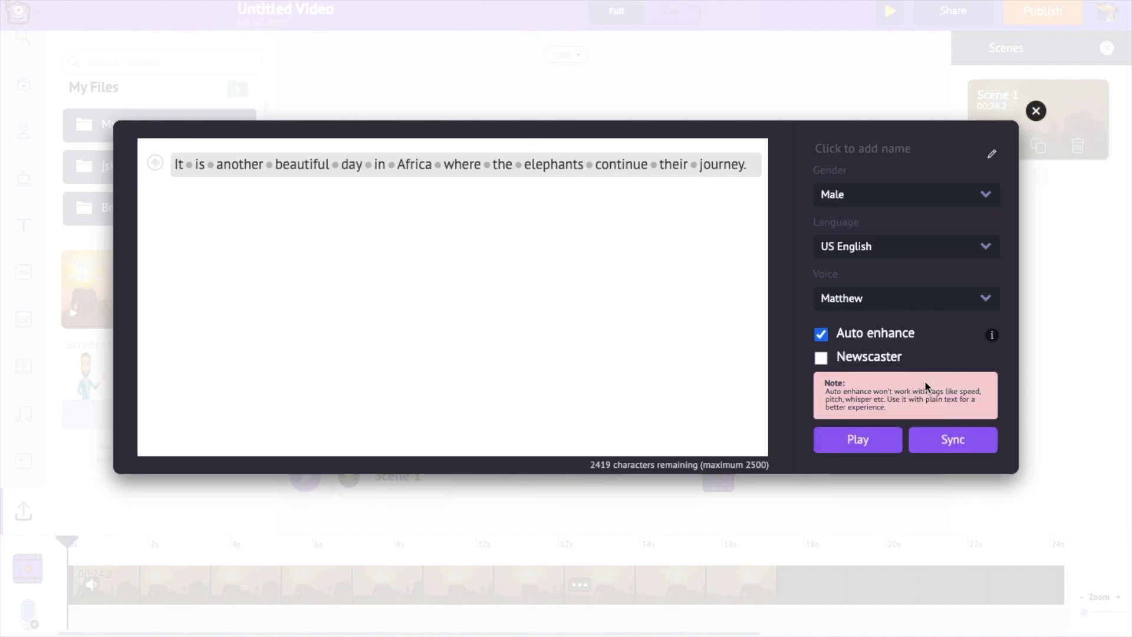
click(953, 443)
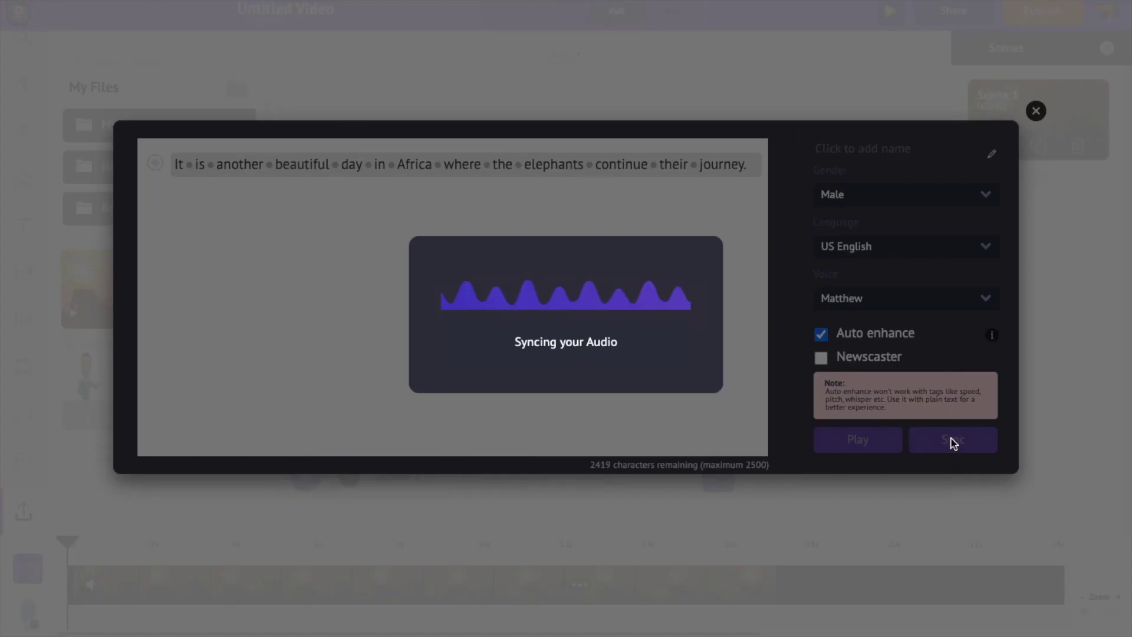
click(349, 477)
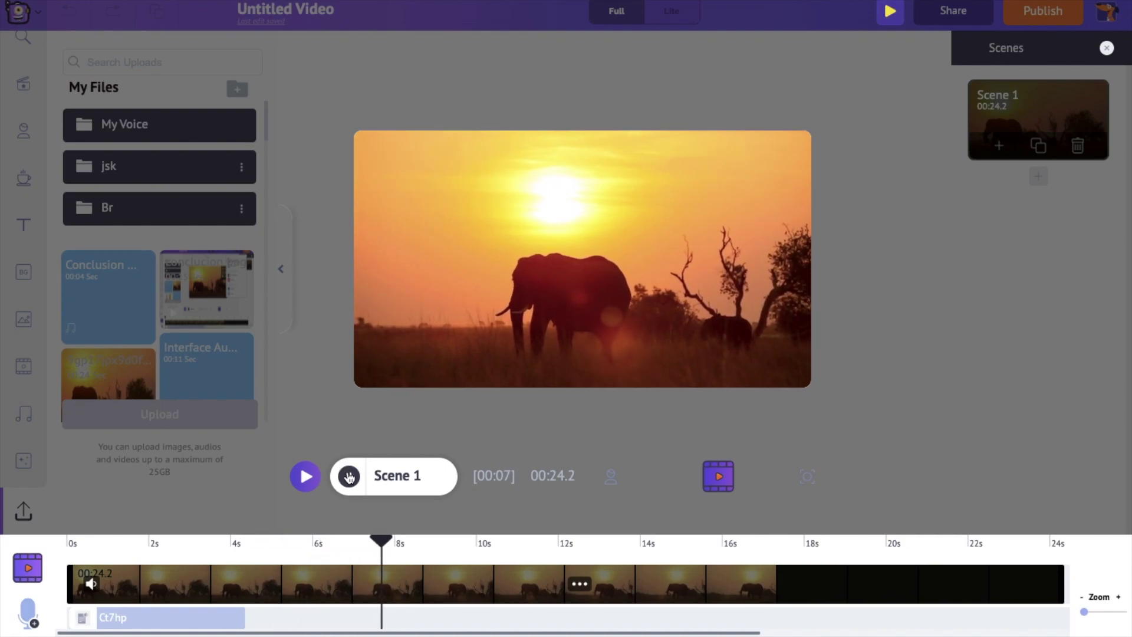
Stop playback and delete the synced Ct7hp narration track from the timeline.
click(349, 476)
click(184, 618)
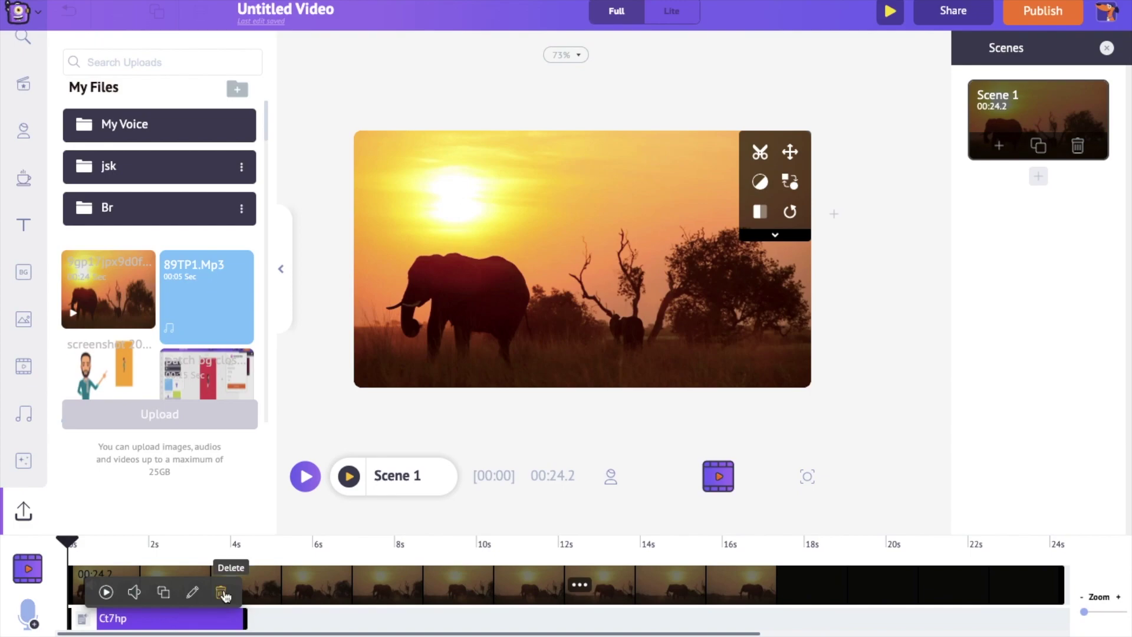
click(223, 593)
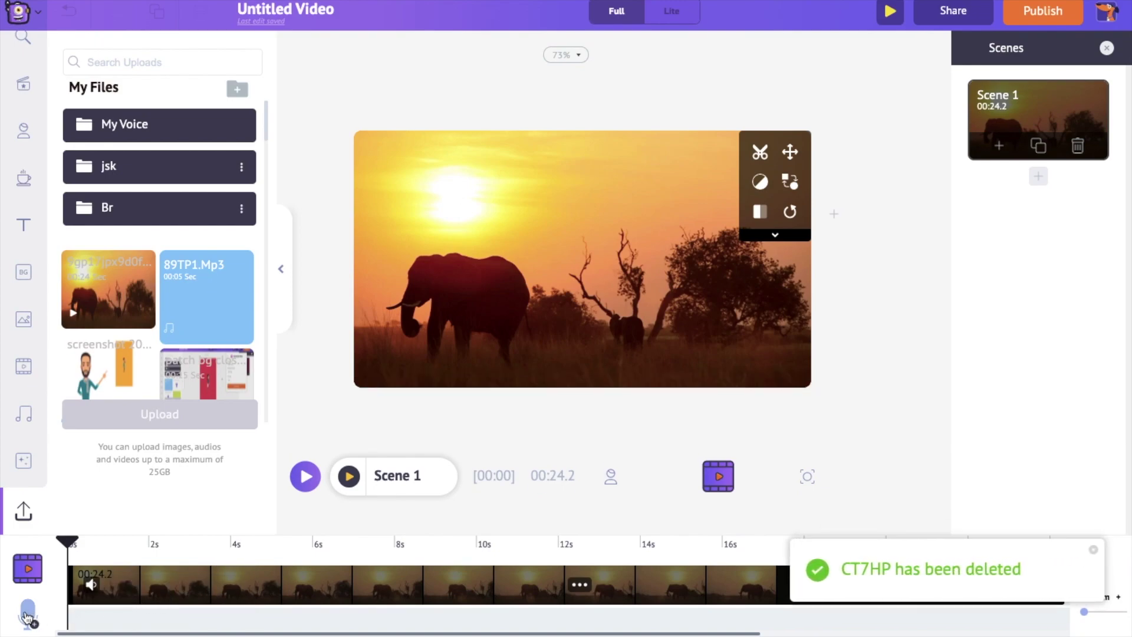
click(26, 616)
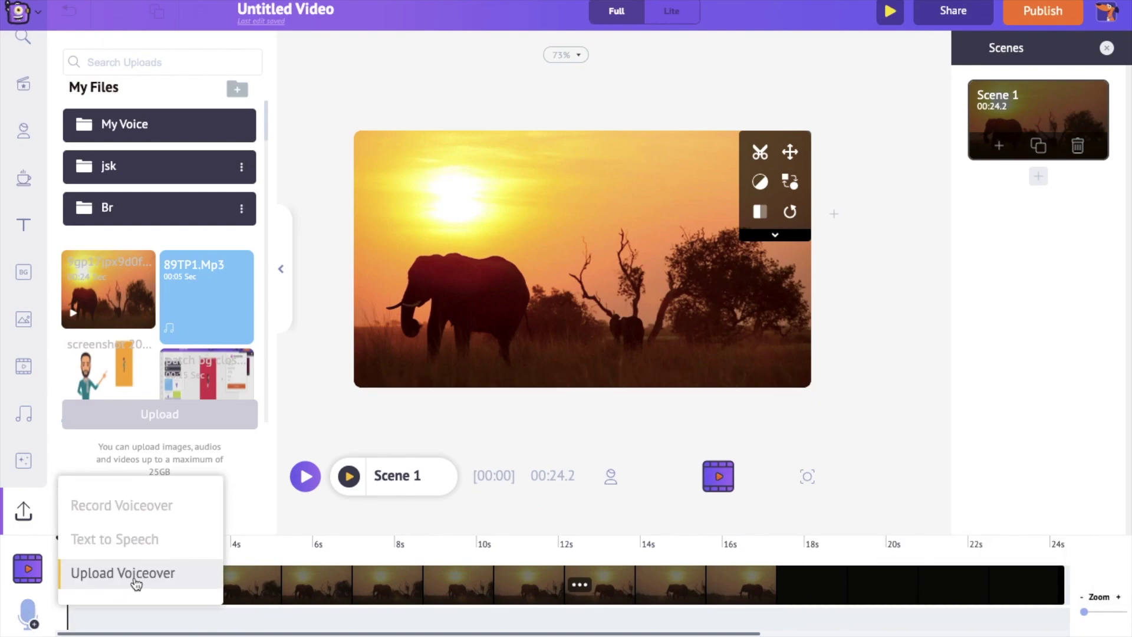
Upload interface aud.mp3 as the voiceover track and play the scene with it.
click(126, 575)
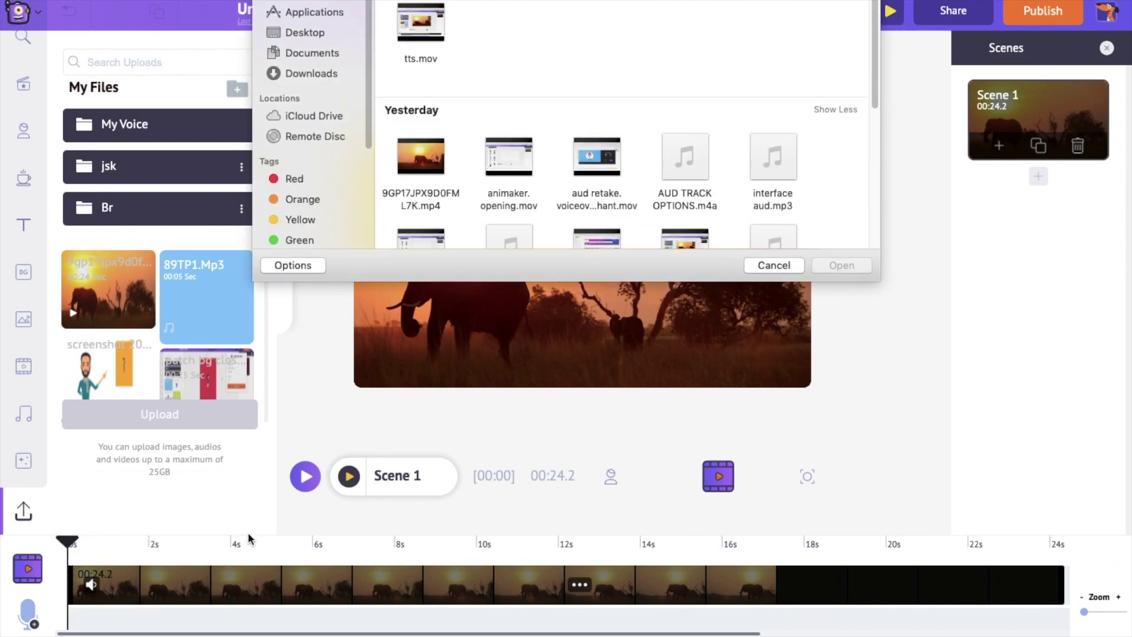
click(785, 182)
click(843, 266)
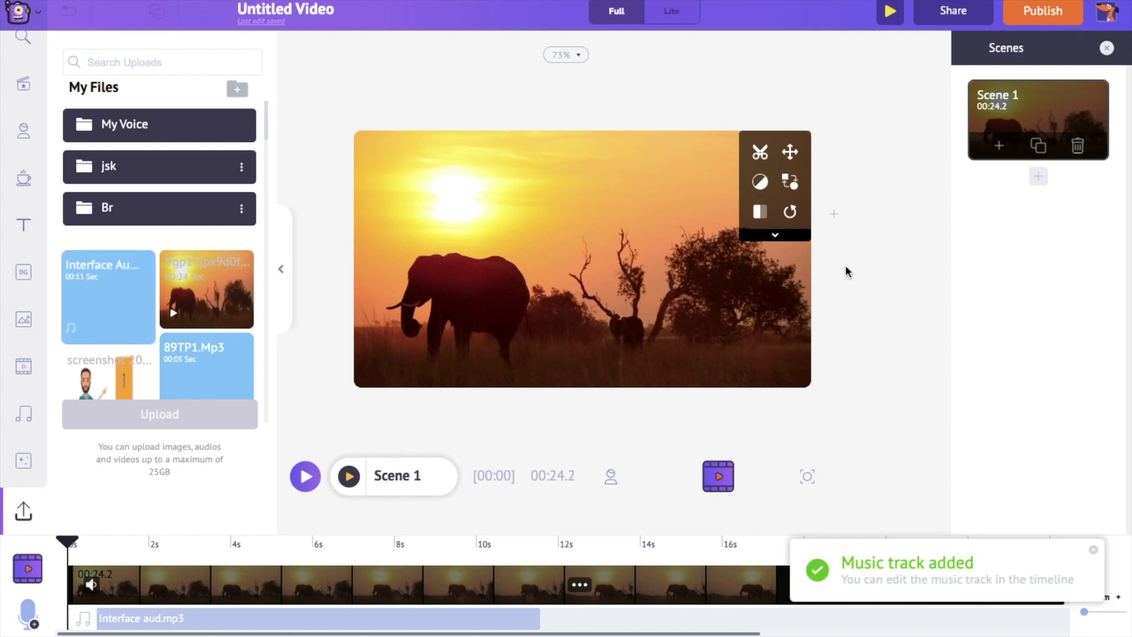
click(349, 476)
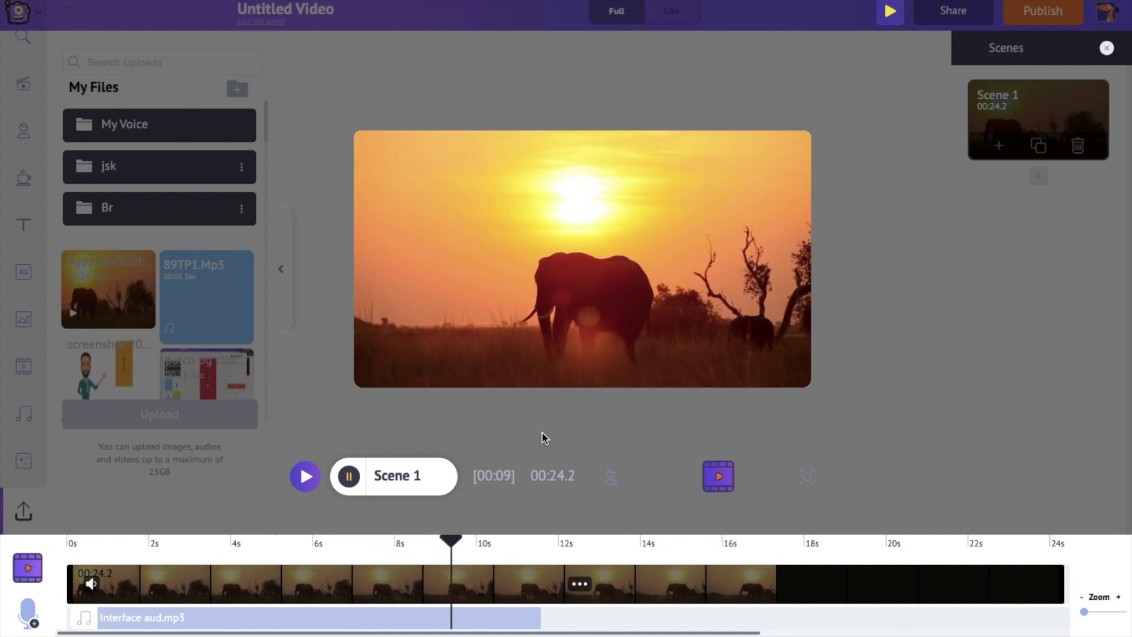
click(343, 483)
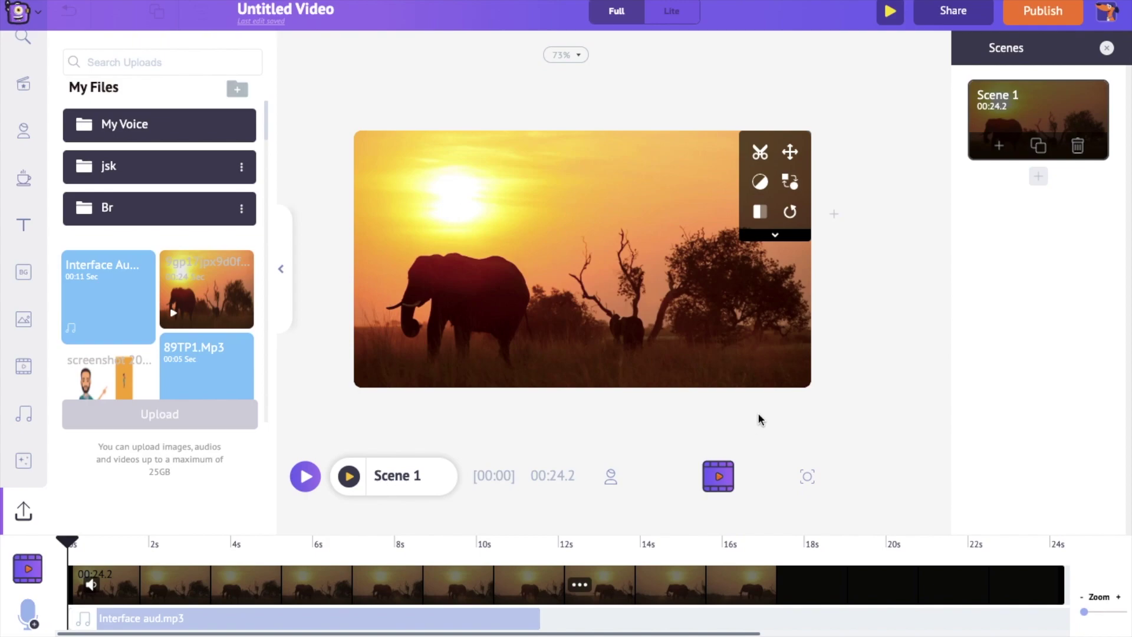
Open Publish > Download Video to show the HD 720p mp4 download settings.
click(1048, 13)
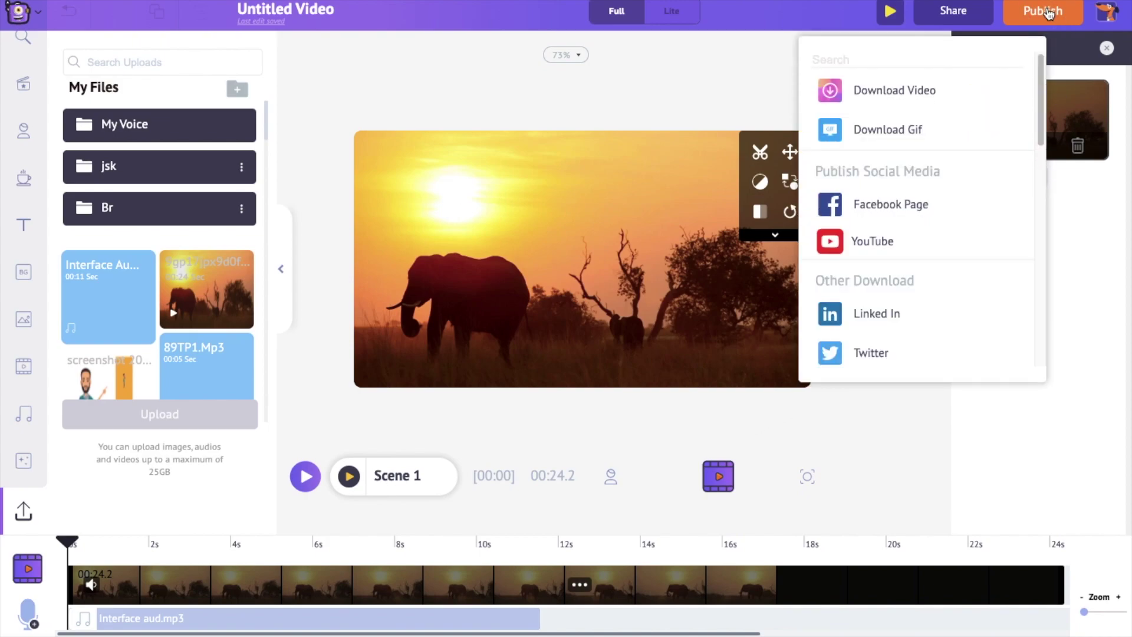
click(950, 93)
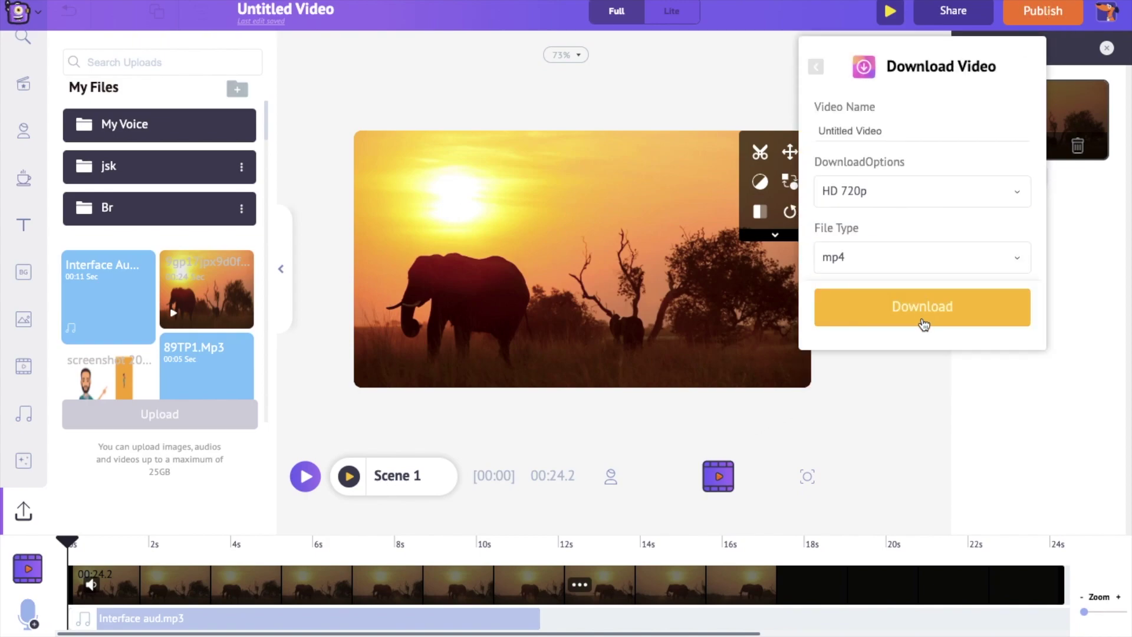